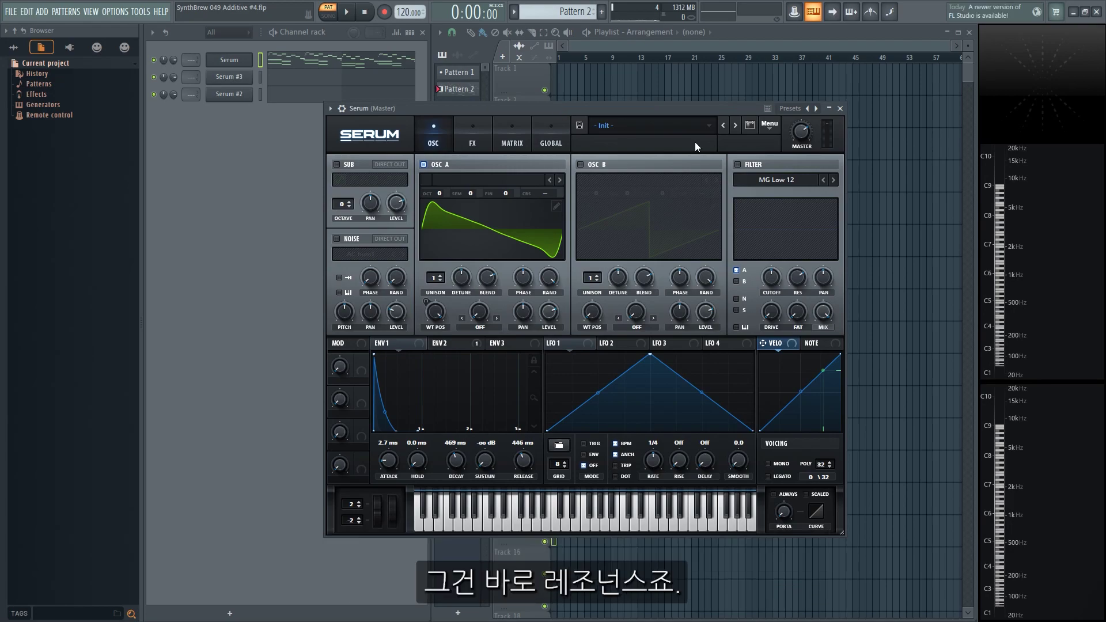
- In Serum #3, assign Macro 1 to the levels of oscillators A and B and turn the macro to demonstrate both modulations
drag(806, 295, 805, 325)
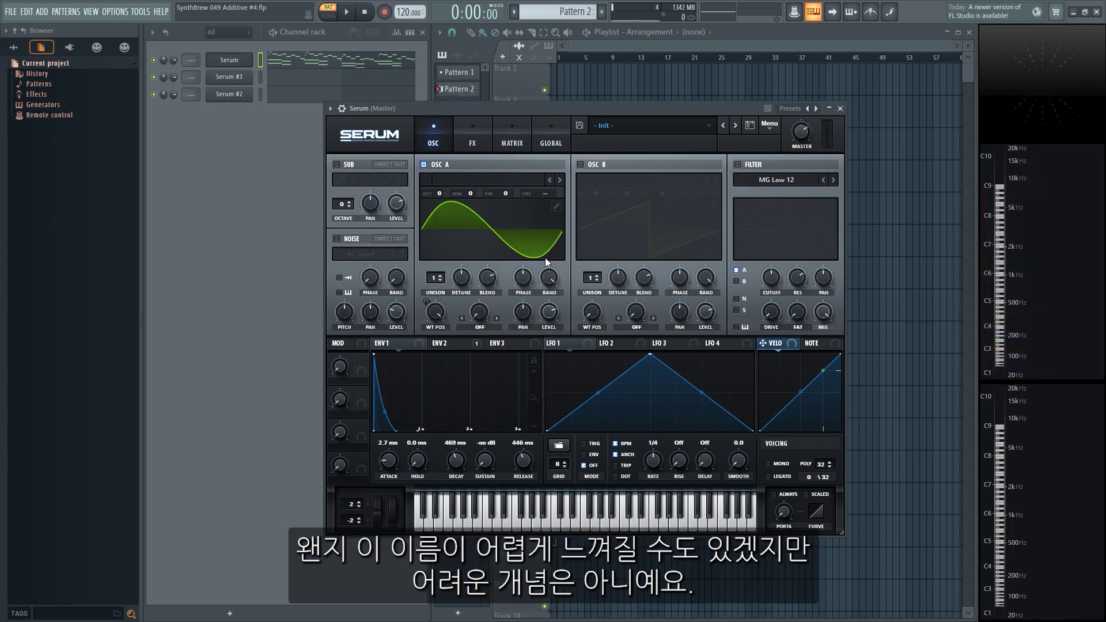
click(229, 76)
drag(521, 328, 539, 306)
drag(351, 354, 701, 311)
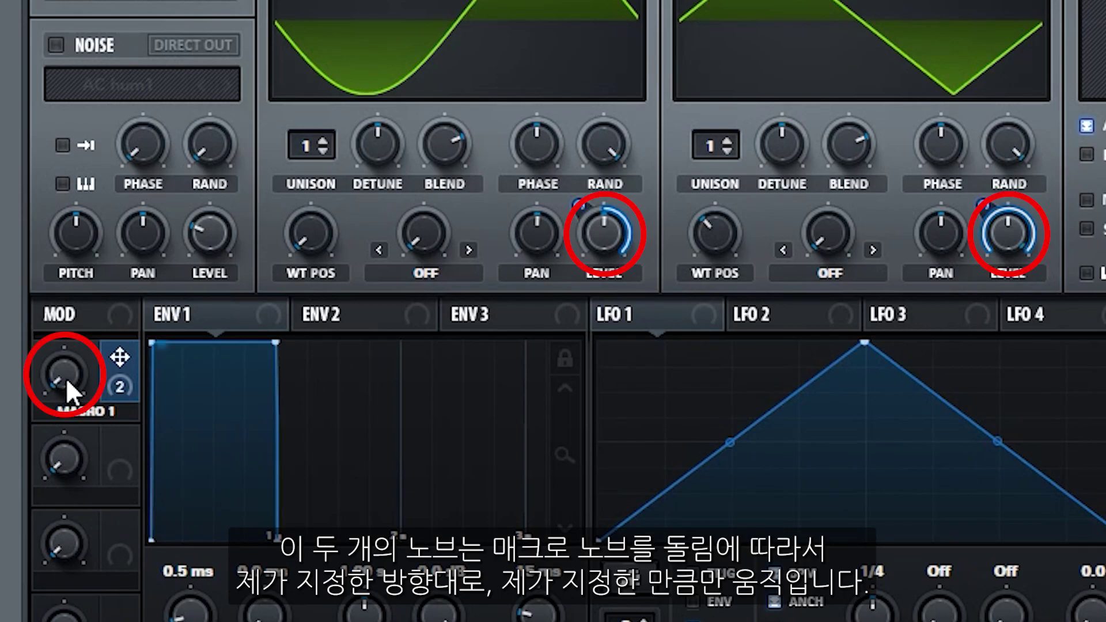
drag(66, 378, 74, 563)
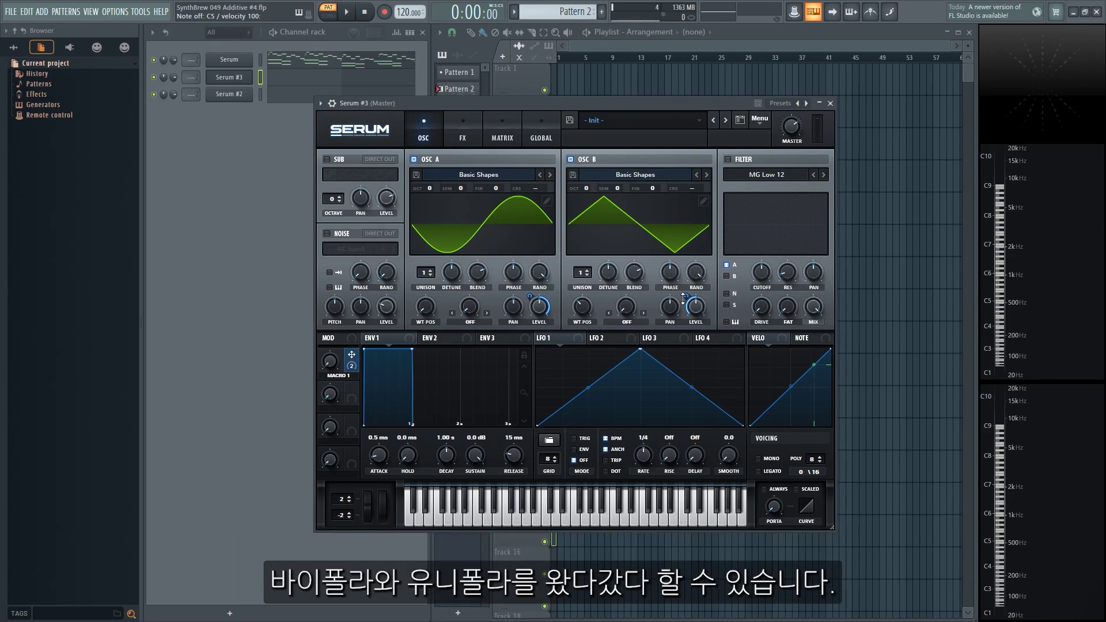
click(501, 133)
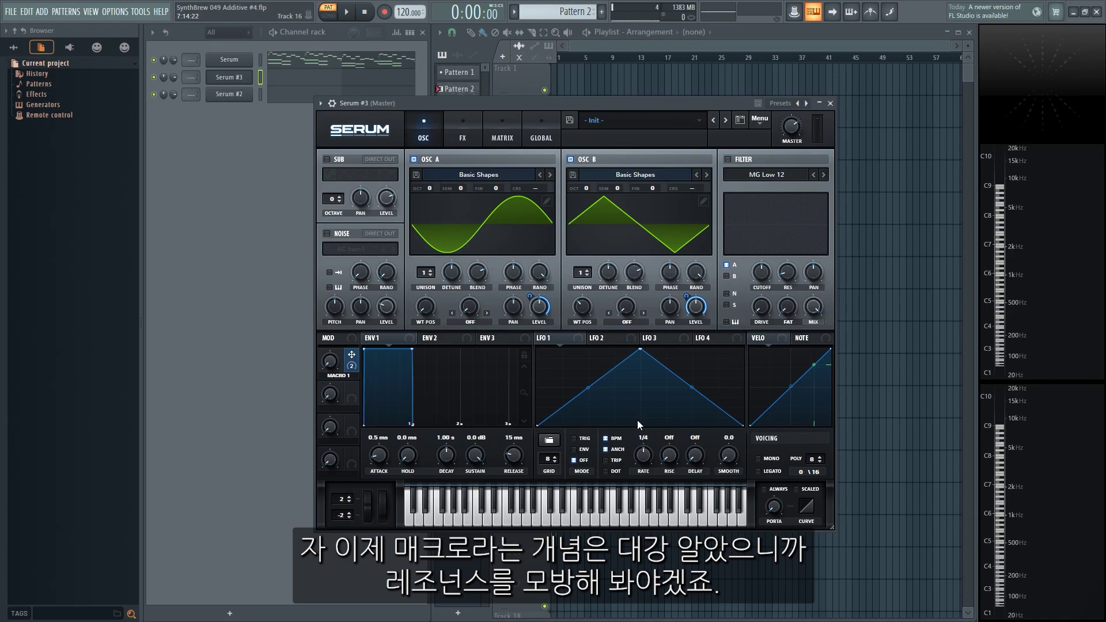
- Clone the Serum channel and copy its notes into the new Serum #4 channel
click(230, 60)
right_click(233, 62)
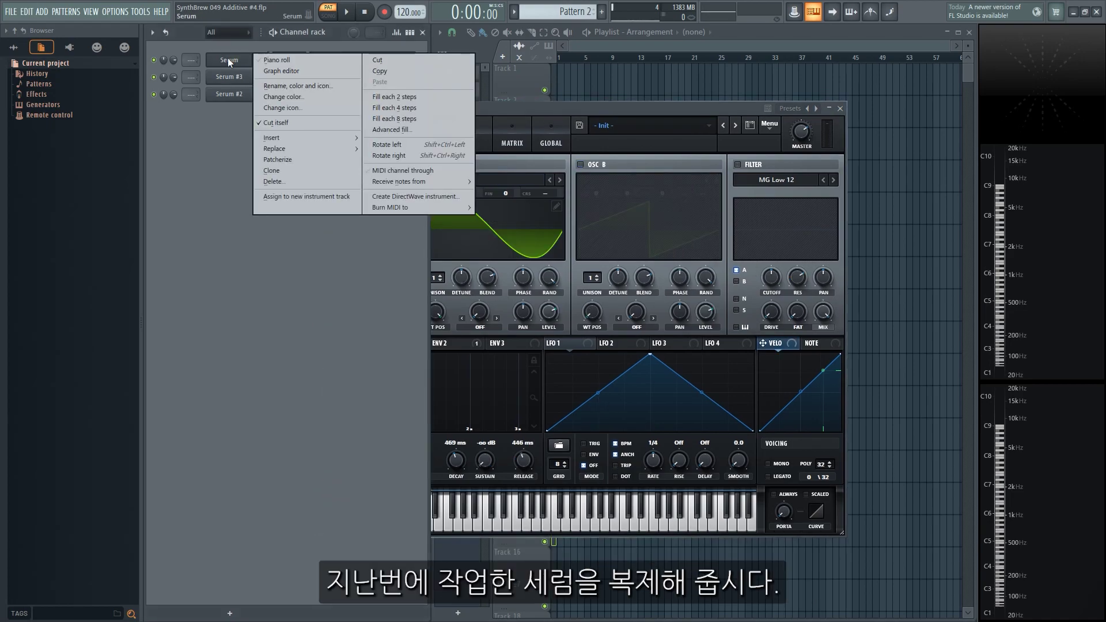
click(276, 171)
click(303, 67)
click(304, 77)
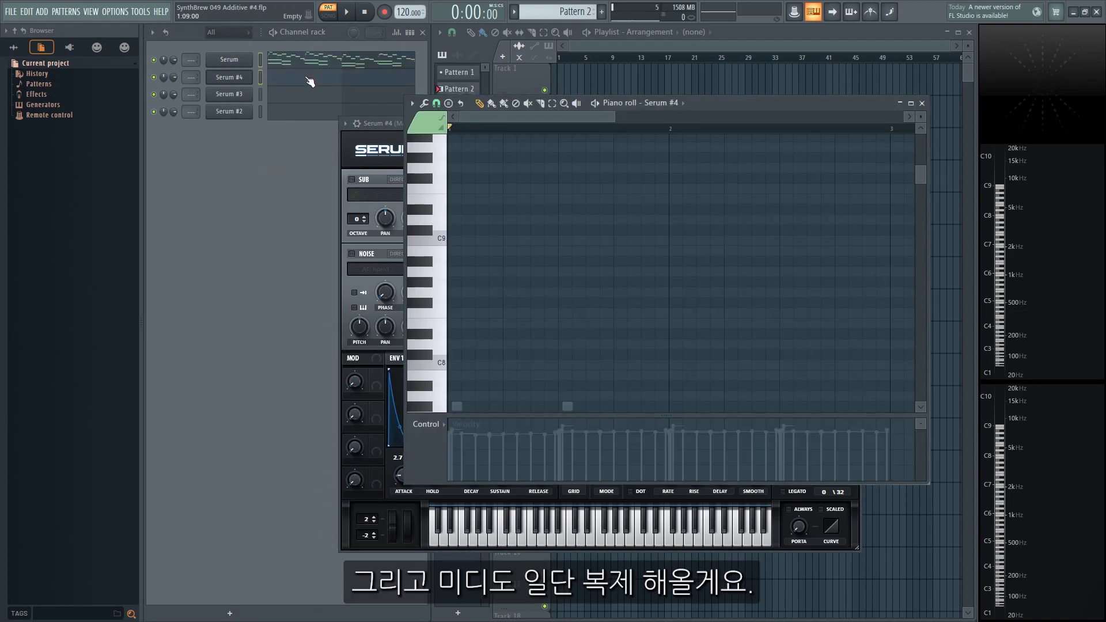
key(ctrl+v)
- In Serum #4, copy oscillator A to oscillator B including its modulations
click(229, 77)
drag(548, 125, 527, 140)
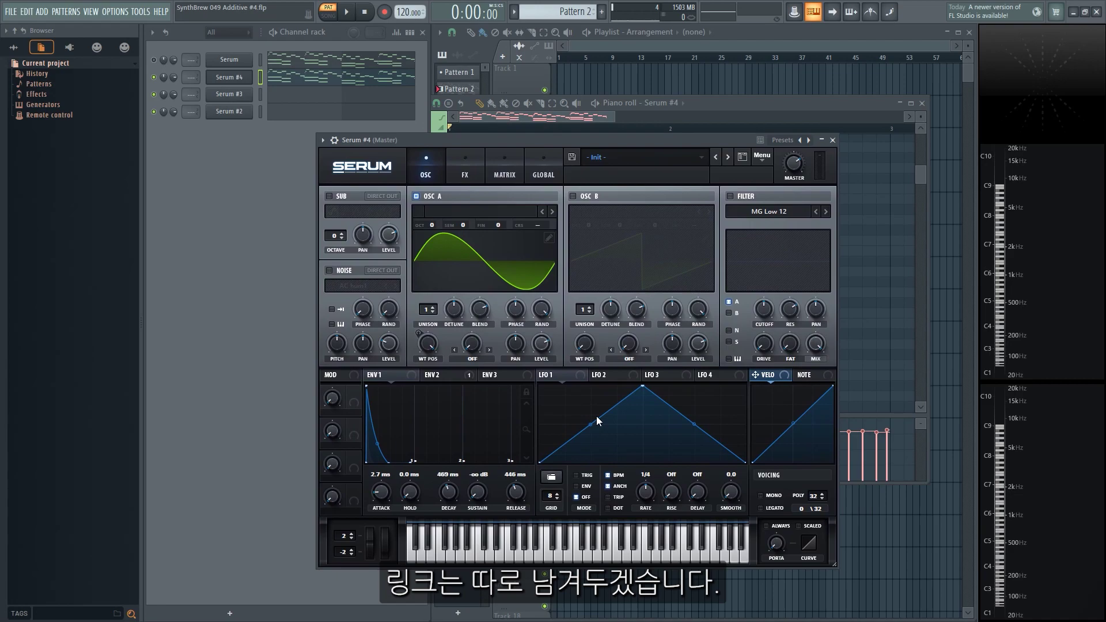
drag(622, 141, 633, 140)
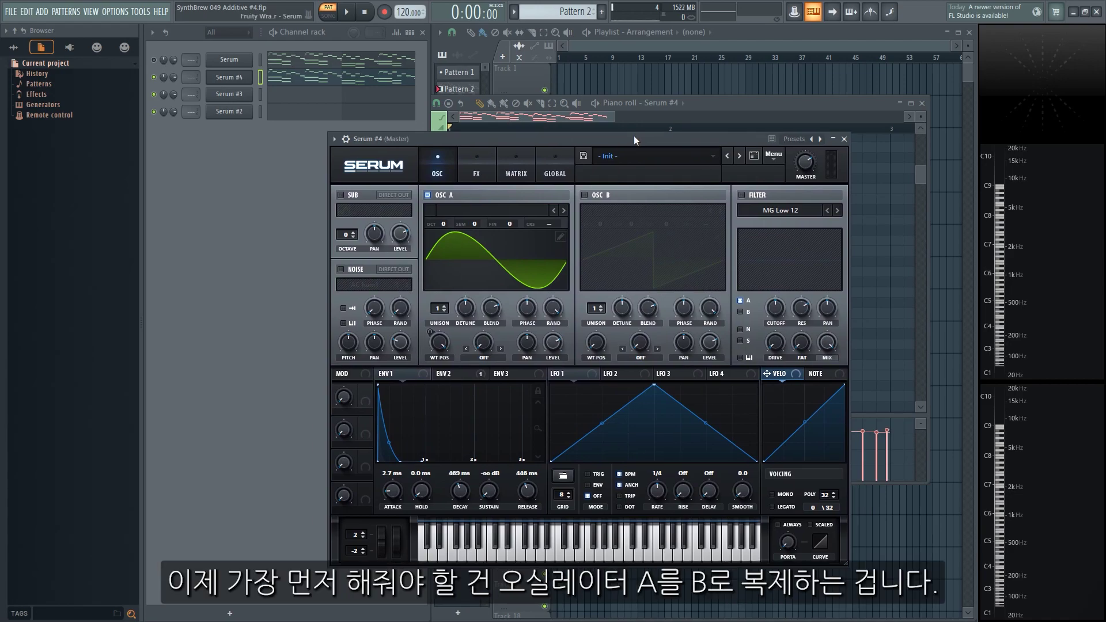
click(778, 157)
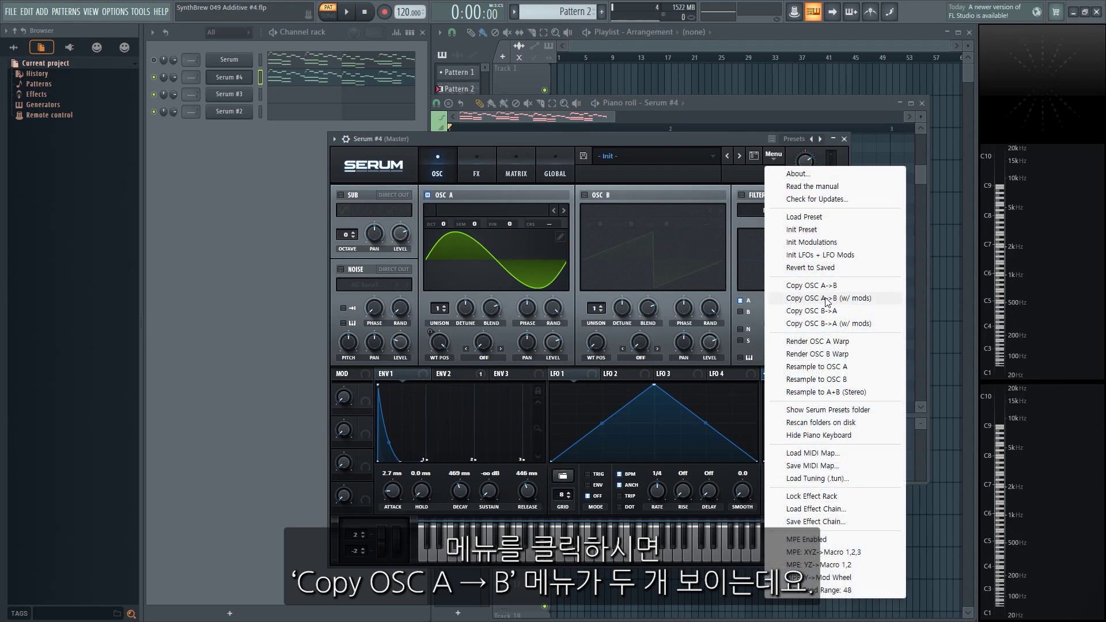
click(876, 301)
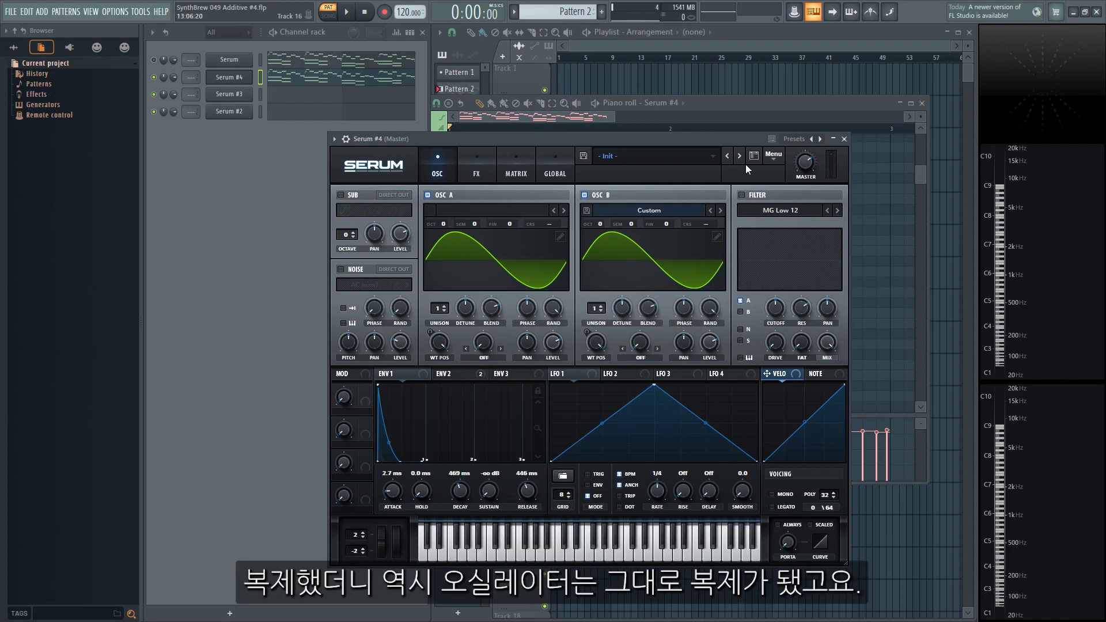
- Turn off oscillator A and play repeated test notes to audition oscillator B alone
click(428, 195)
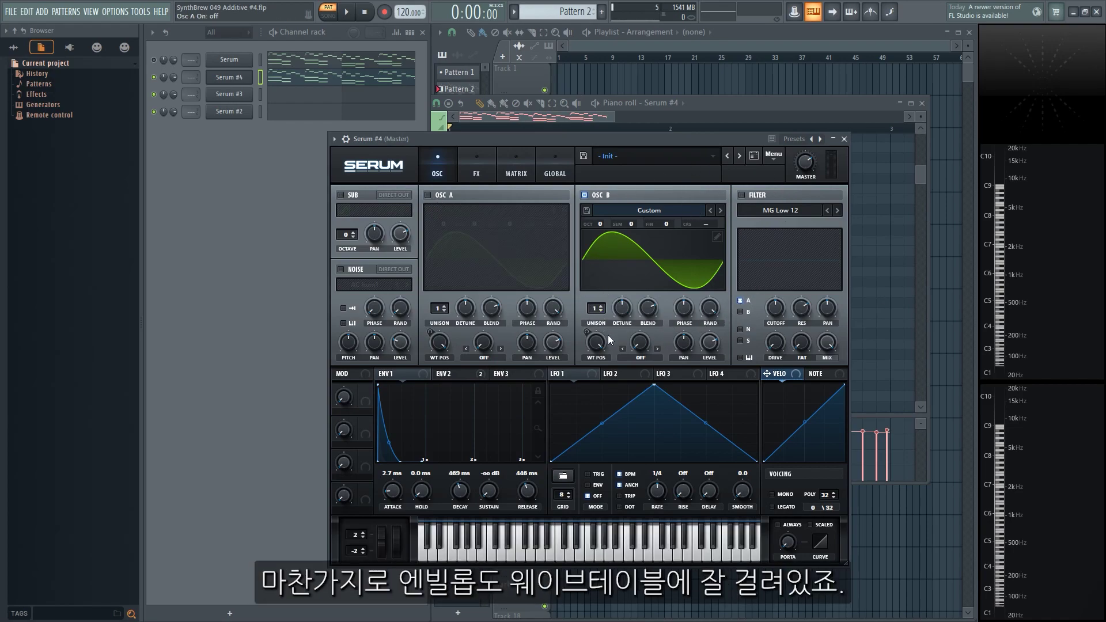
key(z)
key(z)
key(z)
key(z)
key(z)
key(z)
key(z)
key(z)
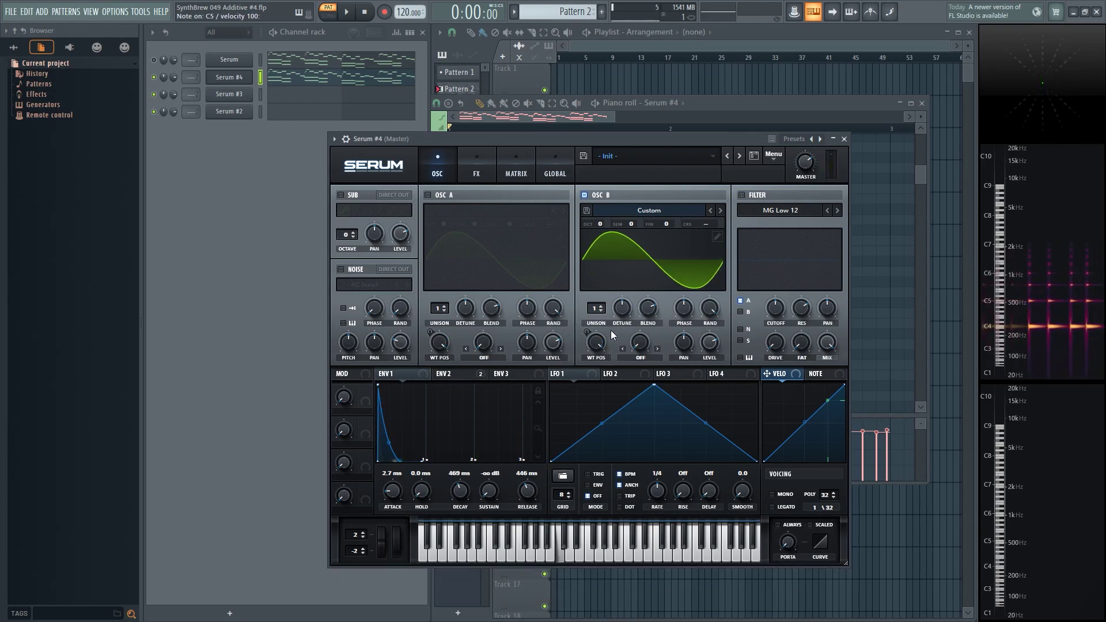
key(z)
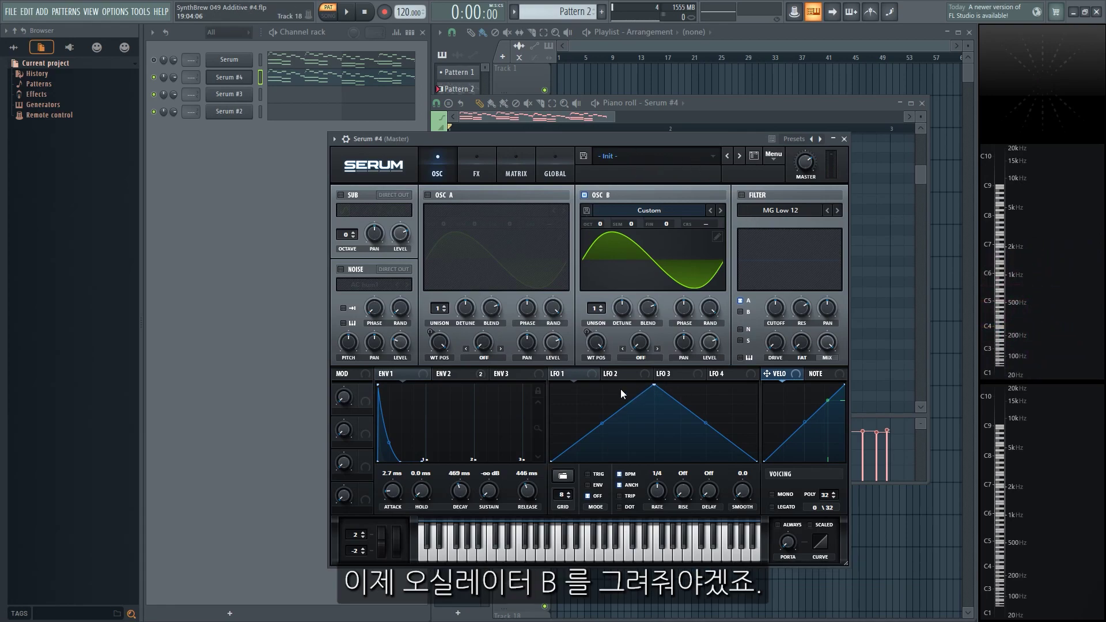
- Bypass the Env 2 modulator on oscillator B's wavetable position, comparing the sound with and without it
click(466, 378)
right_click(588, 334)
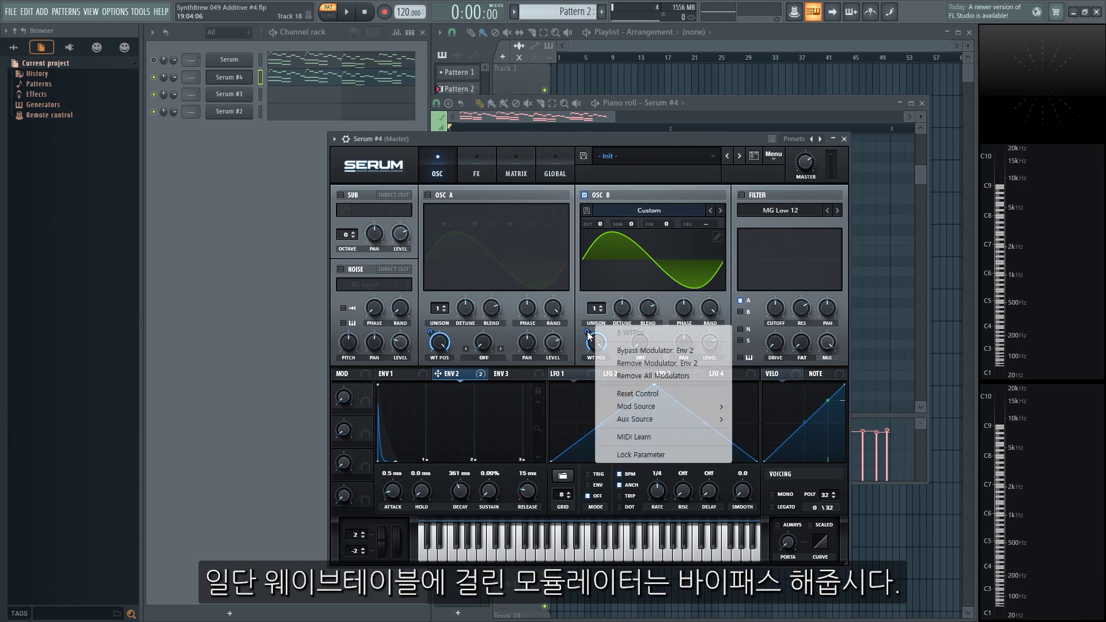
click(620, 348)
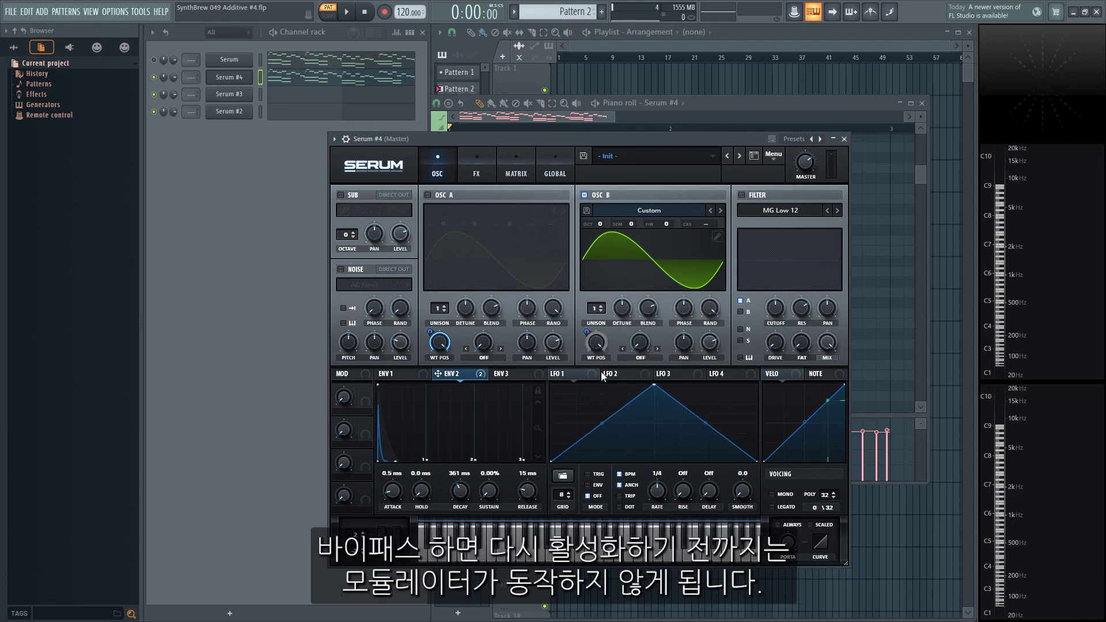
right_click(589, 337)
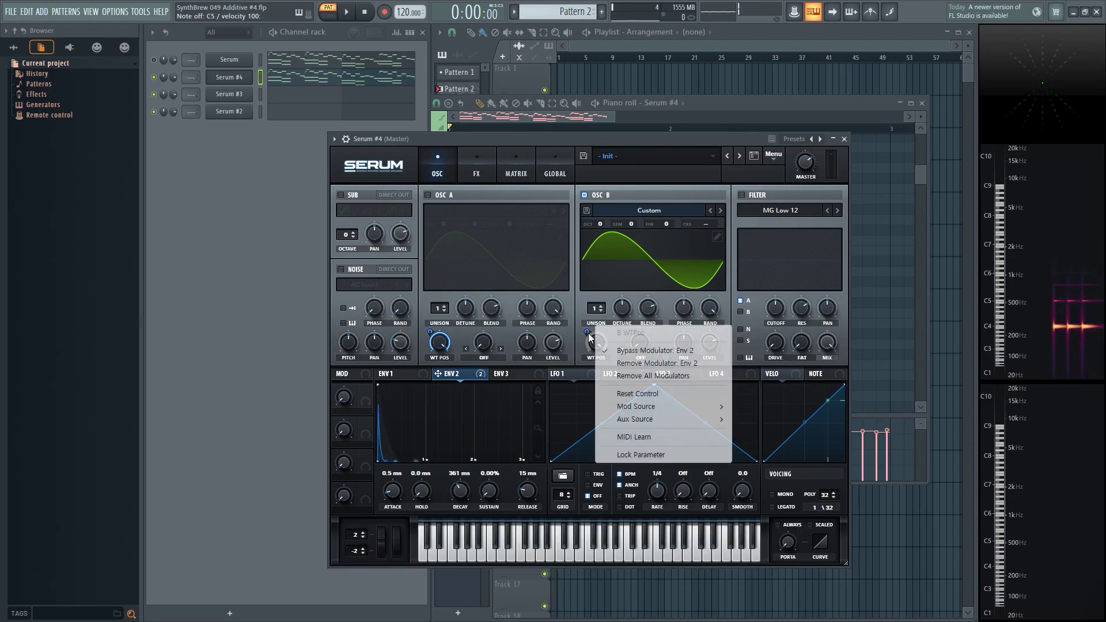
click(615, 350)
right_click(599, 341)
click(611, 350)
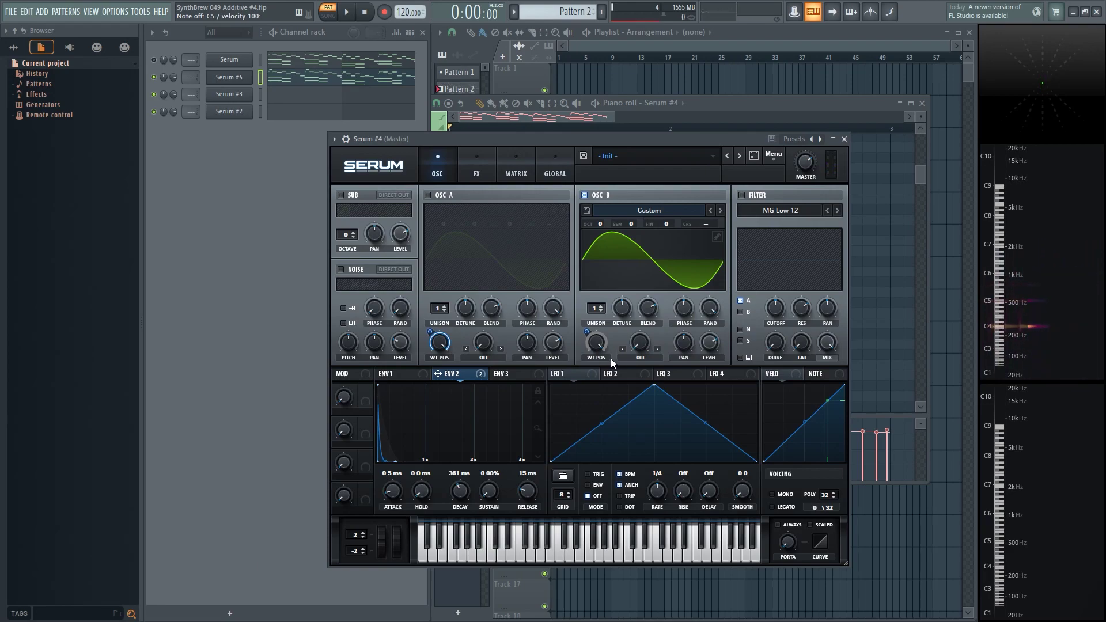
- Remove the morph tables from oscillator B's wavetable and add a boosted upper-harmonic peak to its frames
click(717, 236)
click(471, 272)
click(513, 340)
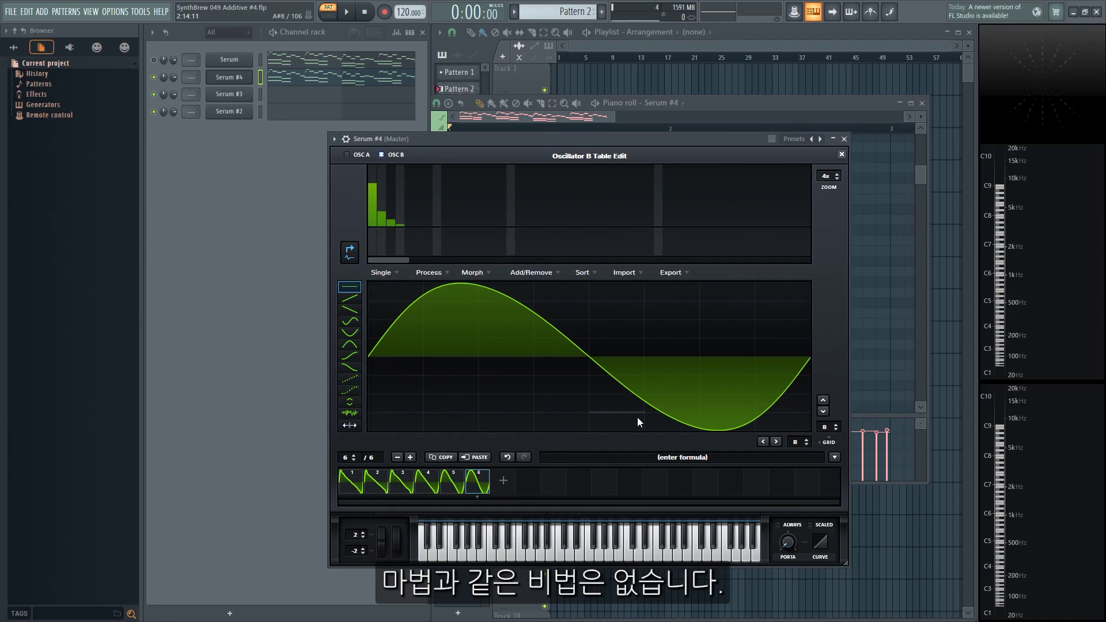
drag(477, 485, 351, 487)
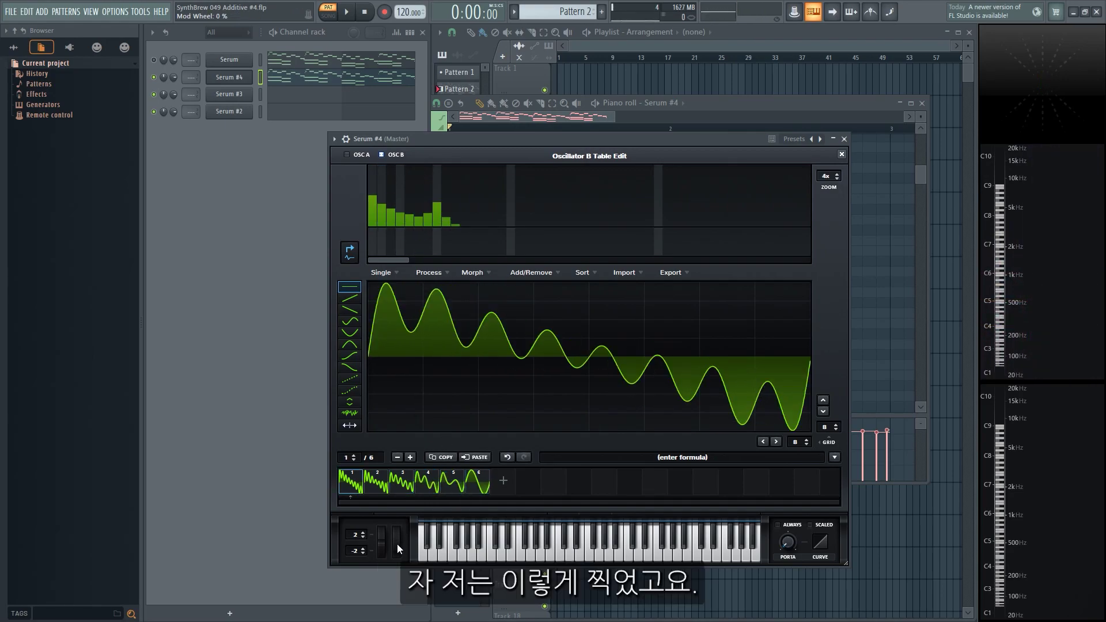
- Apply a crossfade morph to oscillator B's frames, audition it with the mod wheel, and close the wavetable editor
drag(397, 545, 412, 433)
click(477, 271)
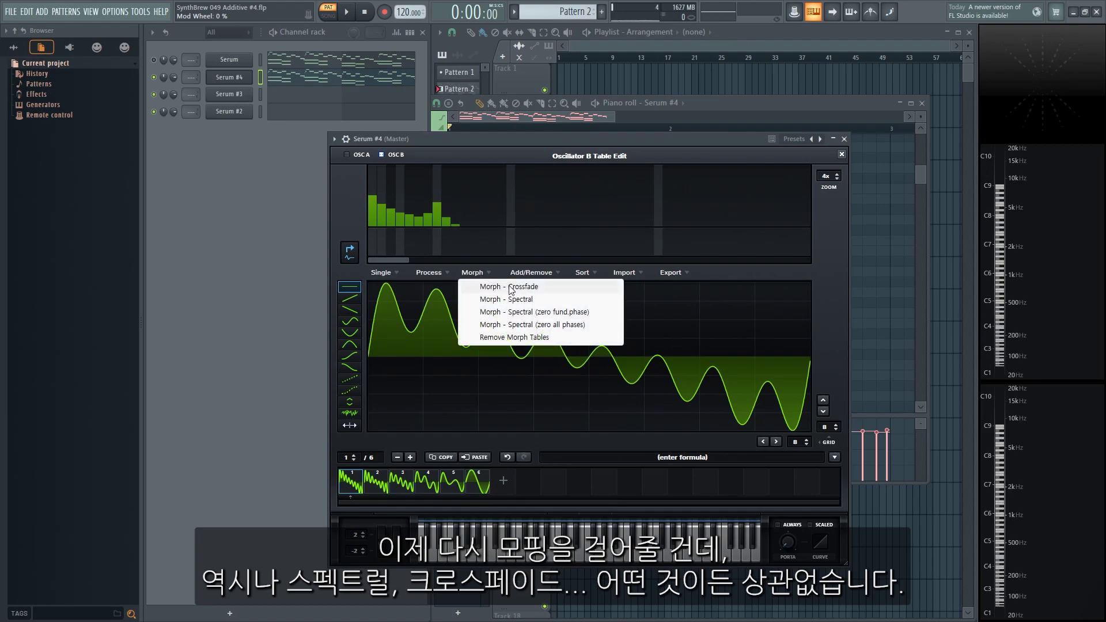
click(509, 287)
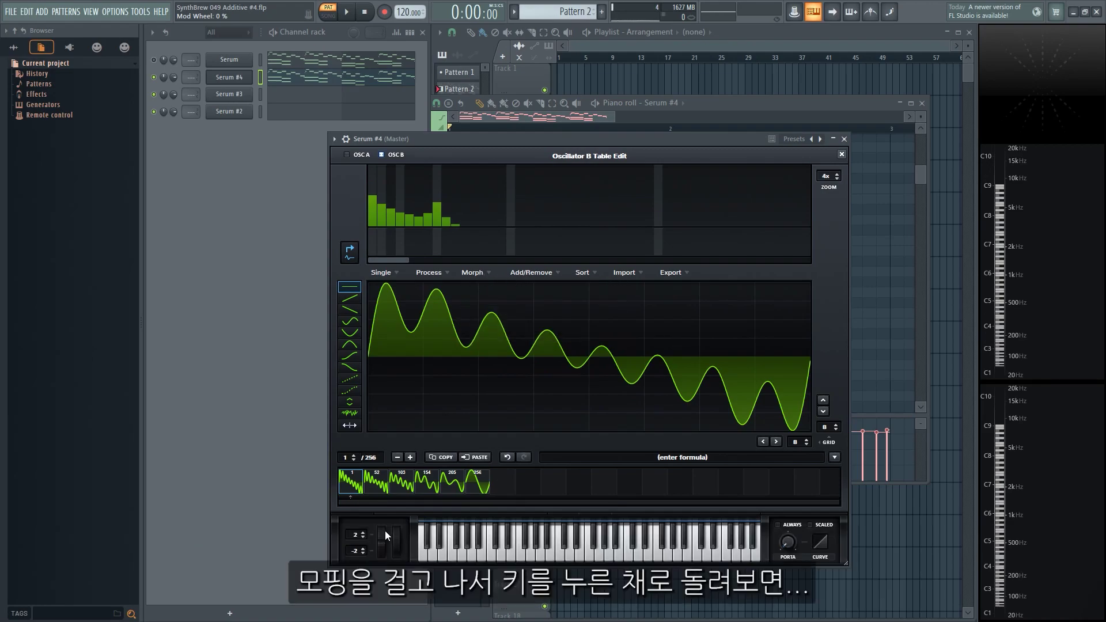
drag(399, 543, 403, 593)
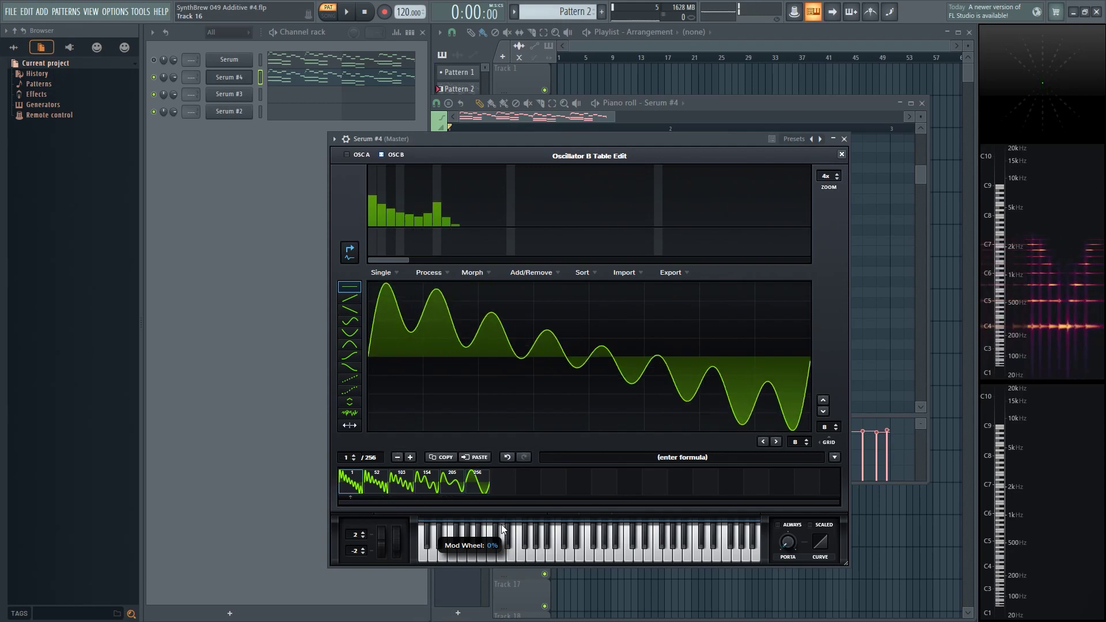
click(841, 154)
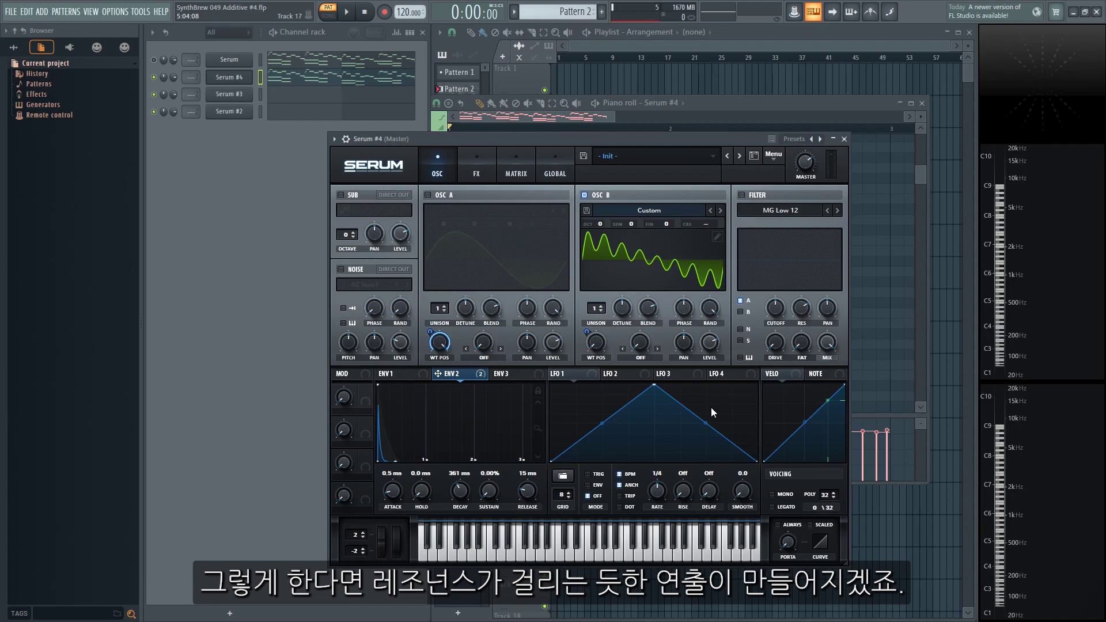
- Turn oscillator A back on and reactivate Env 2 on oscillator B's wavetable position, with that position raised to maximum
click(438, 194)
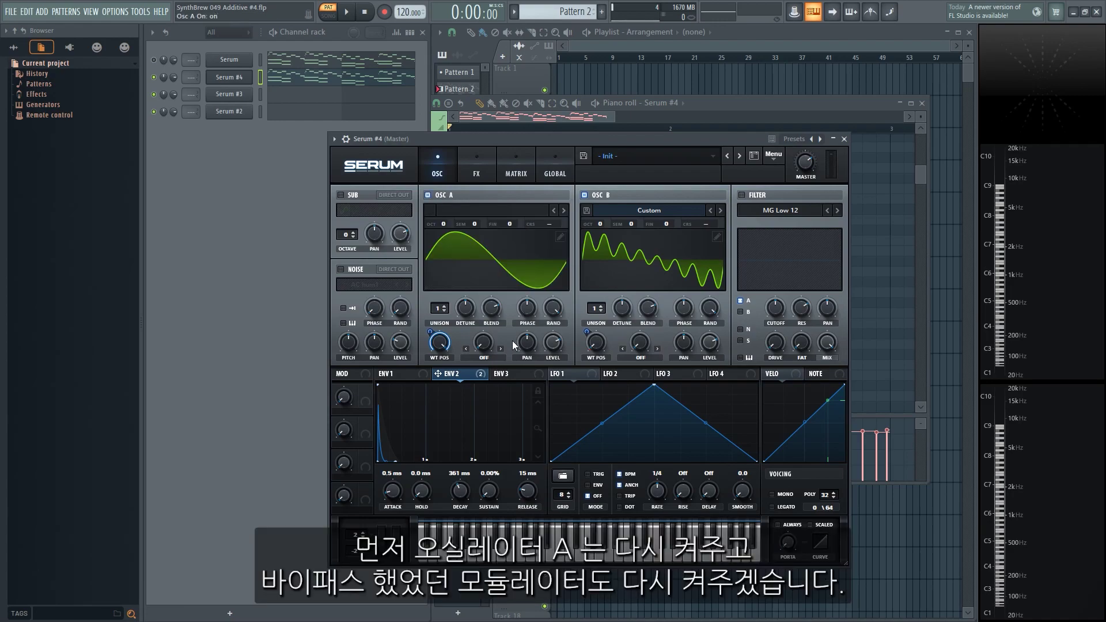
right_click(587, 333)
click(636, 352)
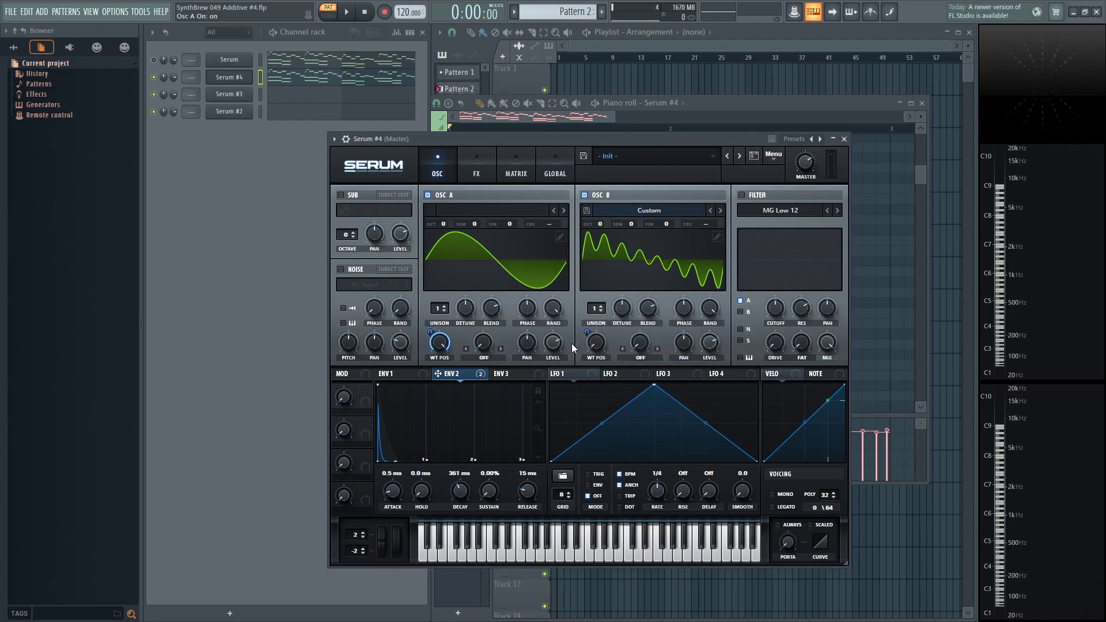
drag(601, 345, 603, 187)
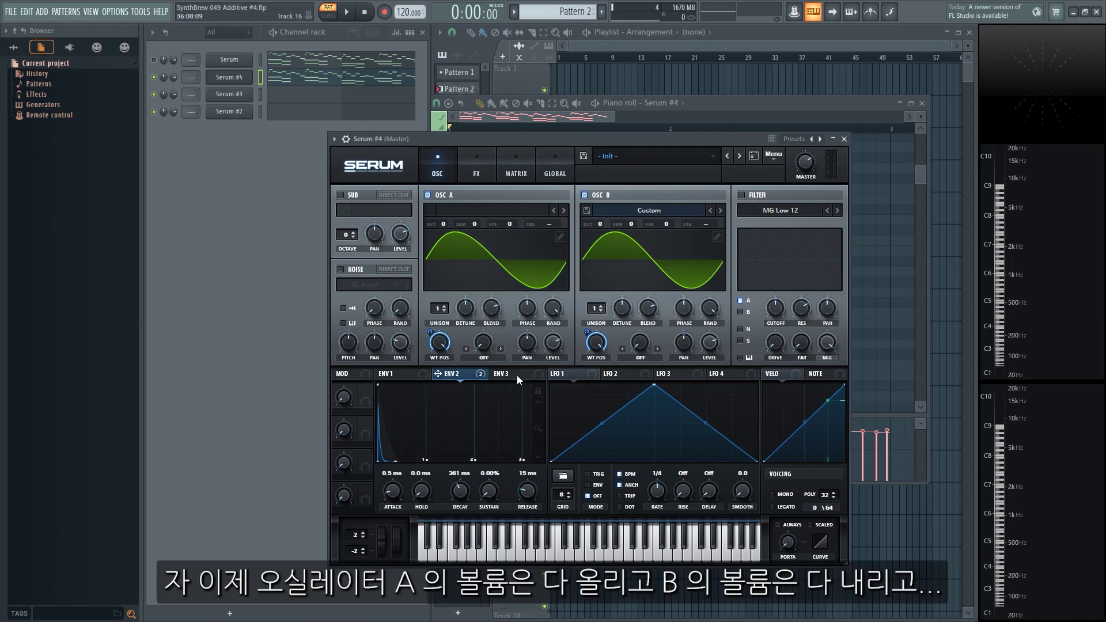
- Set oscillator A's level to full and B's to zero, and assign Macro 1 to them at -100 and 100 respectively
drag(557, 343, 557, 313)
drag(710, 344, 706, 385)
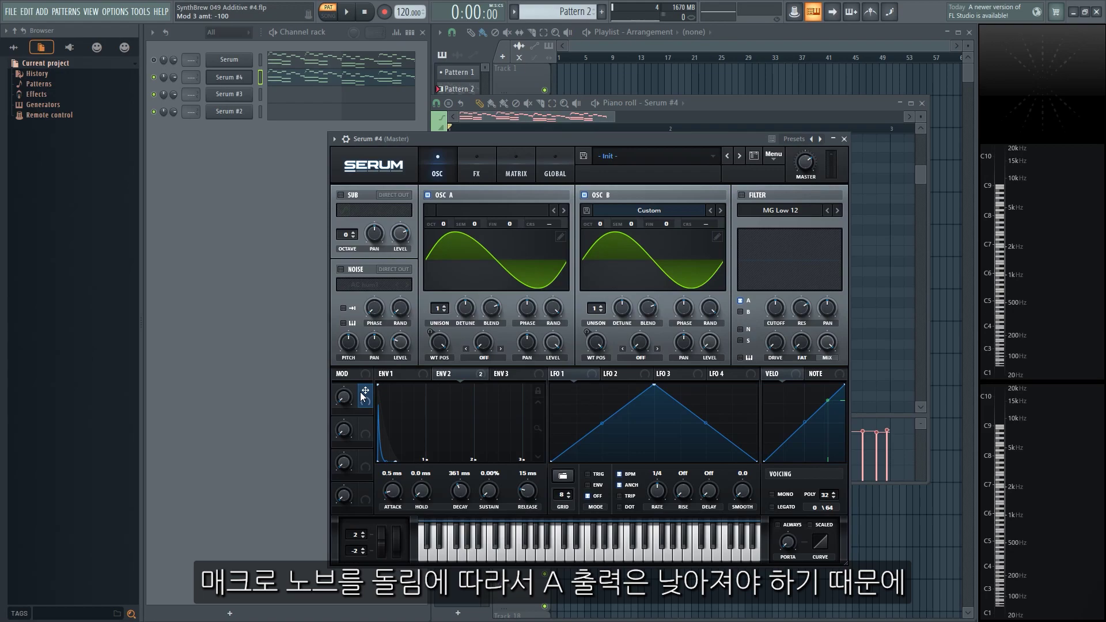
drag(364, 394, 538, 396)
drag(394, 401, 701, 319)
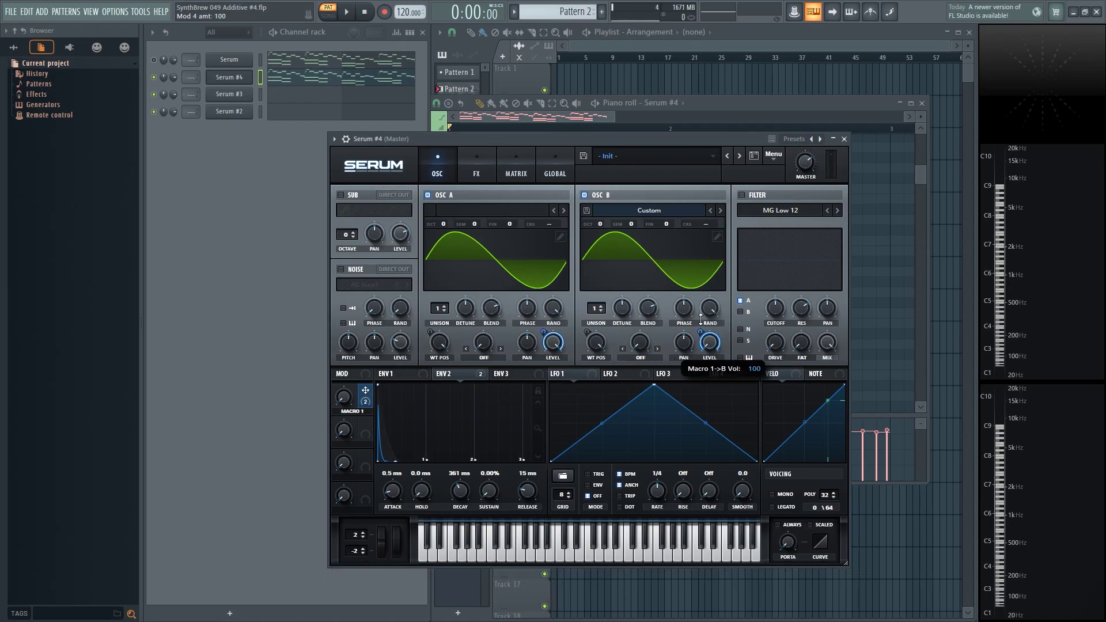
- Turn Macro 1 up to full and rename it RES
drag(343, 397, 333, 219)
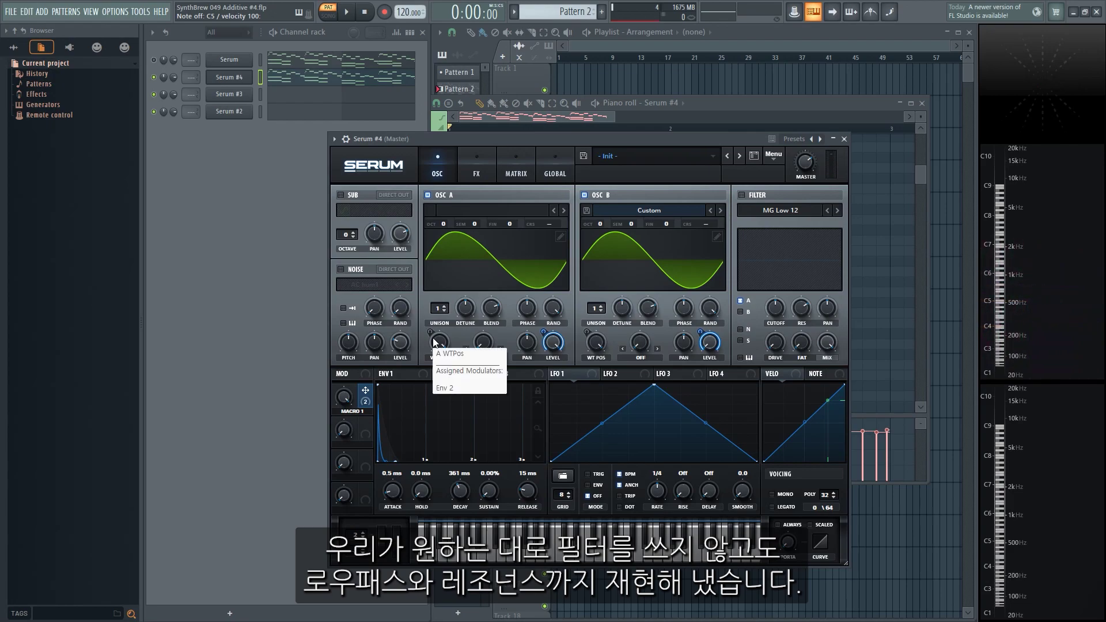
double_click(353, 412)
text(RES)
key(Return)
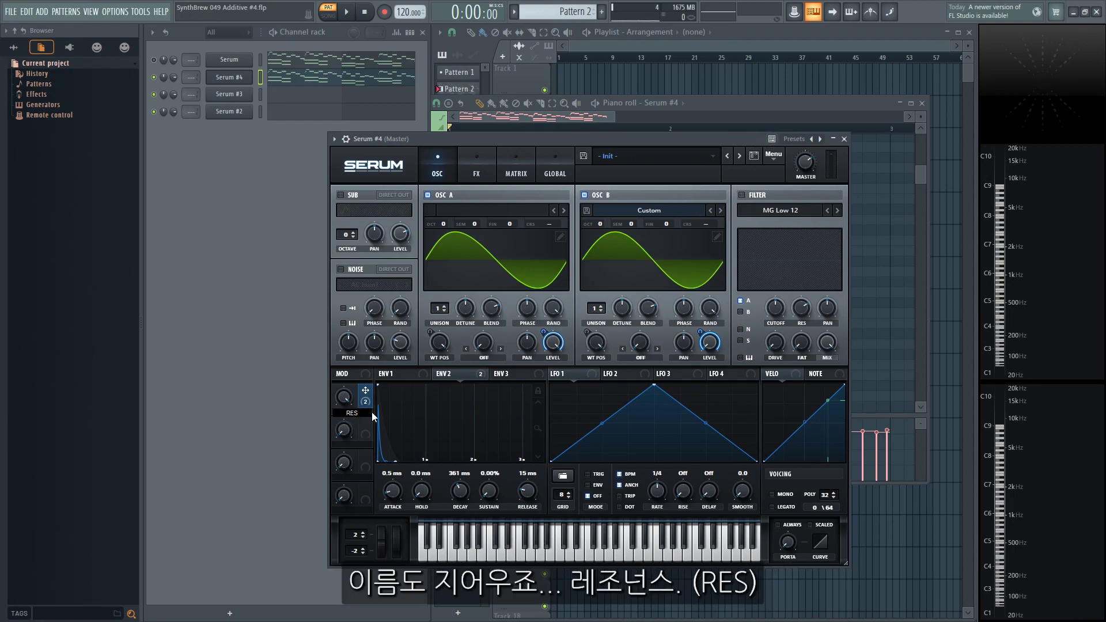
- Play test notes while turning the RES macro down to hear the blend between the two oscillators
drag(346, 395, 349, 427)
key(z)
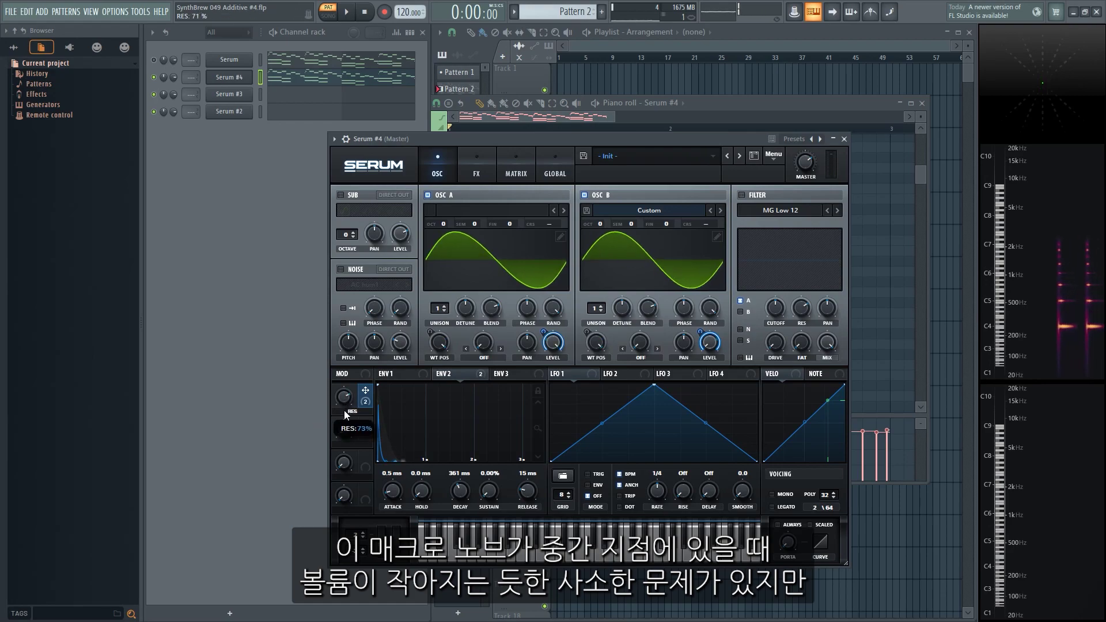
mouse_move(345, 410)
key(z)
key(z)
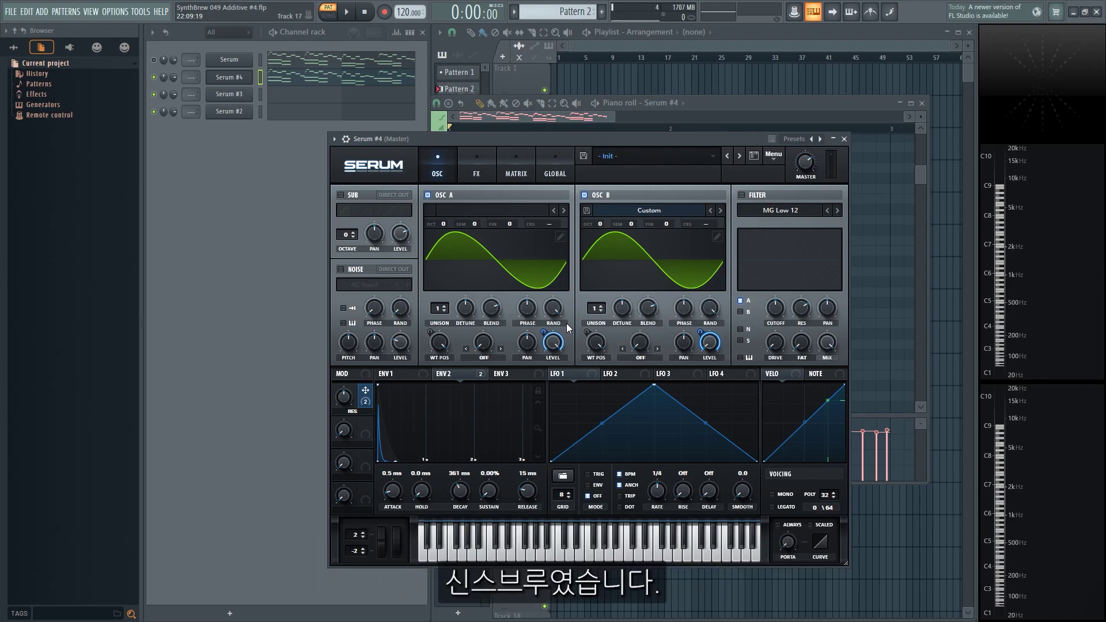
- Play the pattern while adjusting the RES macro and lengthening Env 2's decay to 663 ms
key(space)
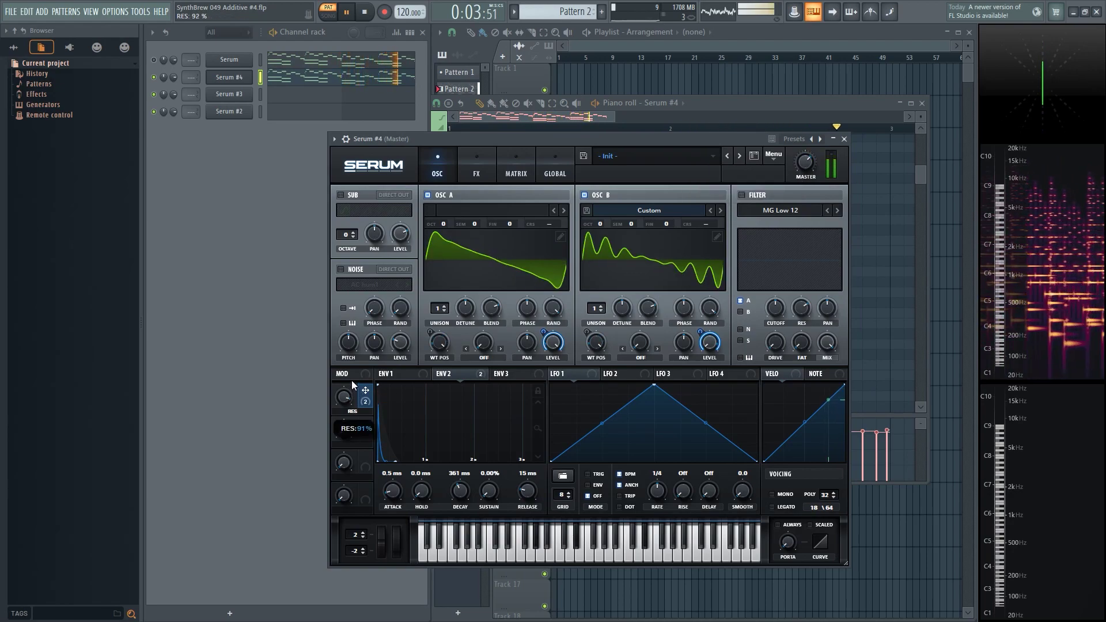
drag(343, 399, 340, 360)
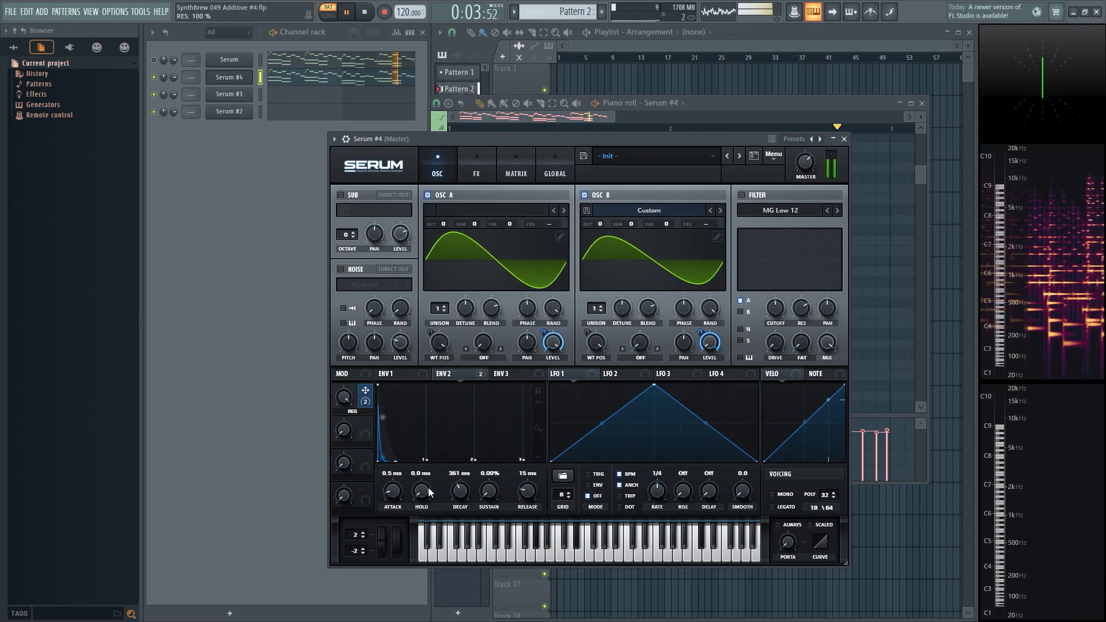
drag(465, 492, 462, 485)
mouse_move(393, 458)
mouse_down()
mouse_move(394, 440)
mouse_move(394, 455)
mouse_up()
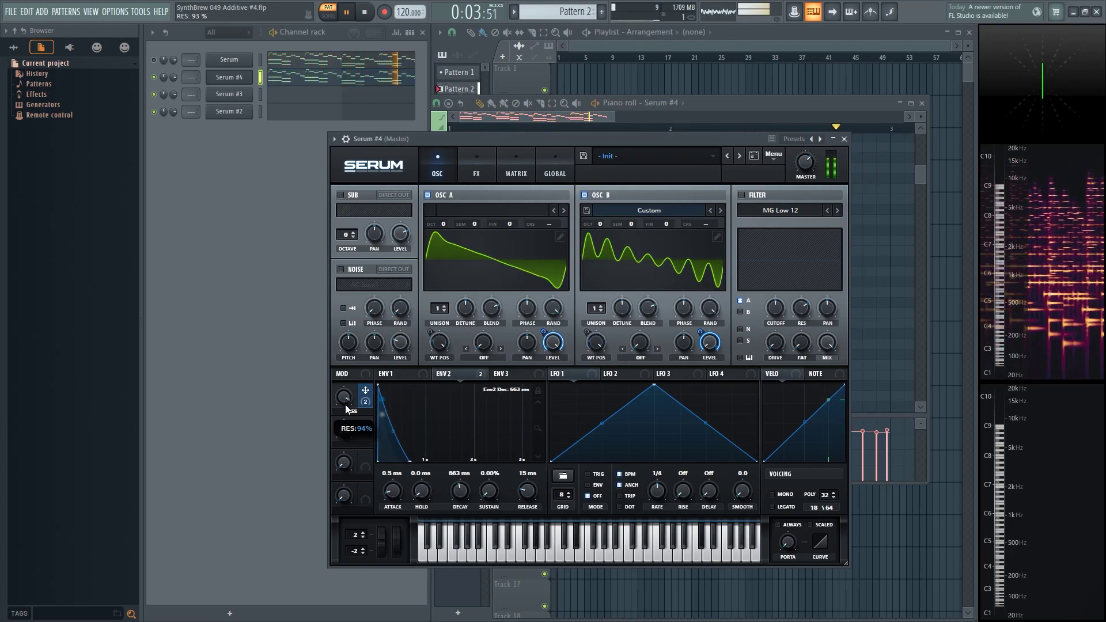